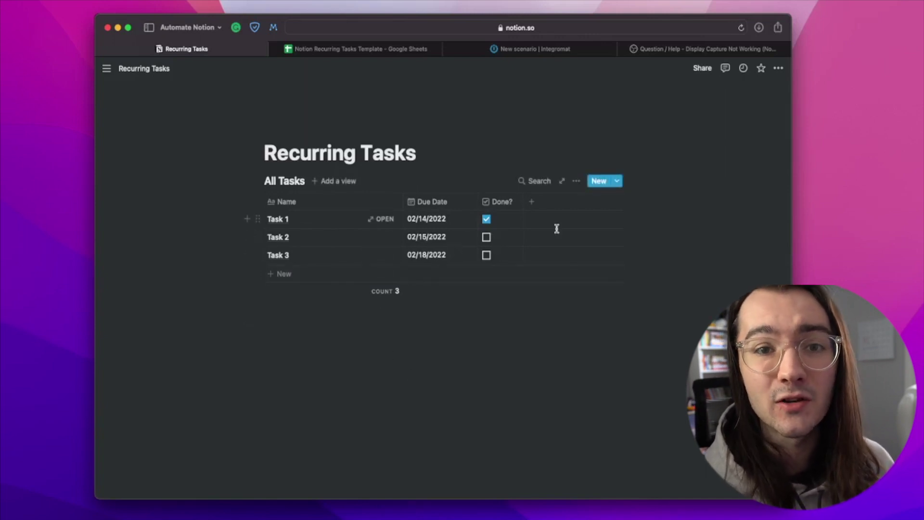
- Open the recurring tasks spreadsheet and review Recurring Task 1's Last Due Date and Recur Every values
left_click(350, 43)
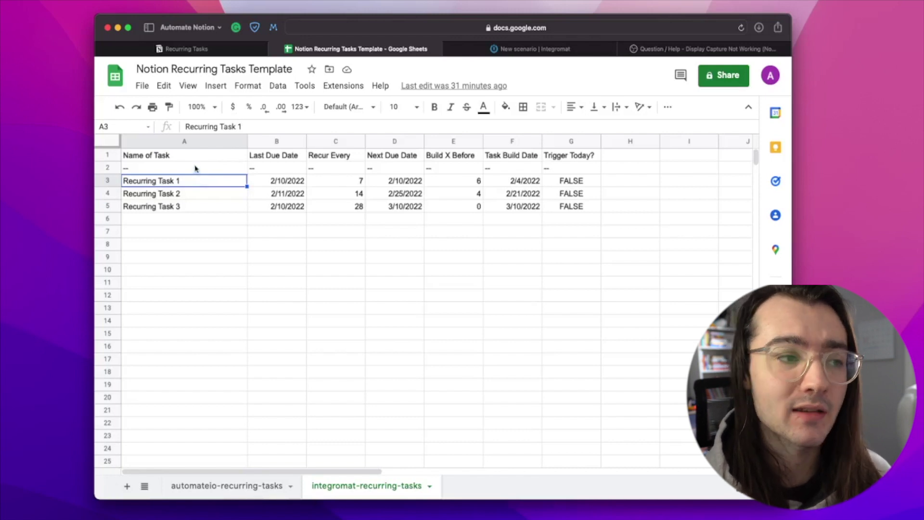
left_click(272, 184)
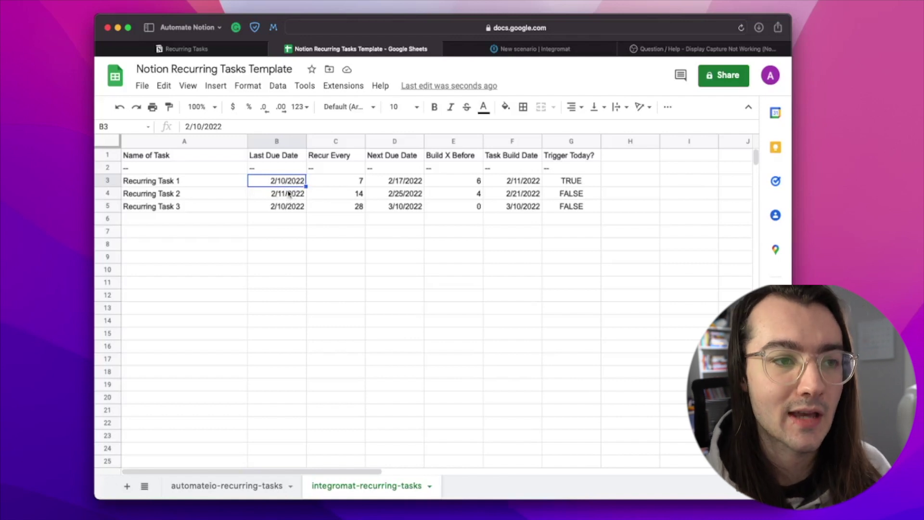
left_click(326, 185)
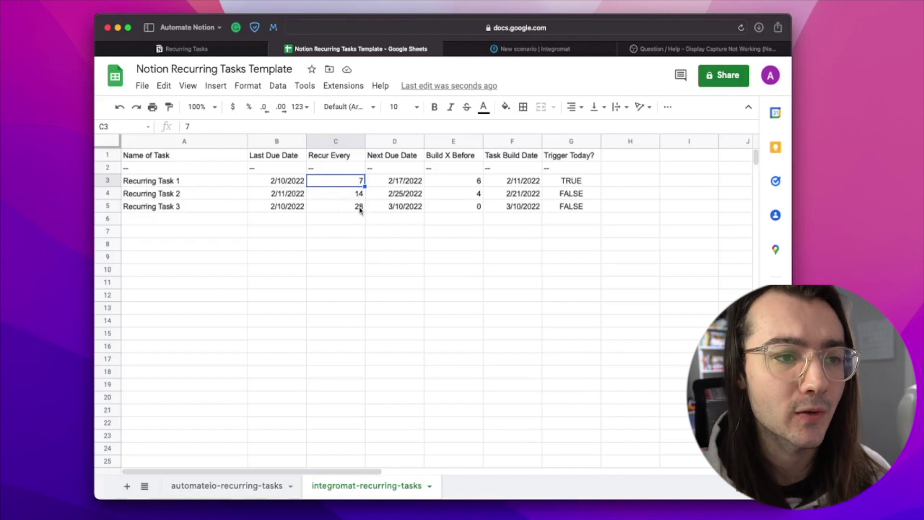
left_click(392, 155)
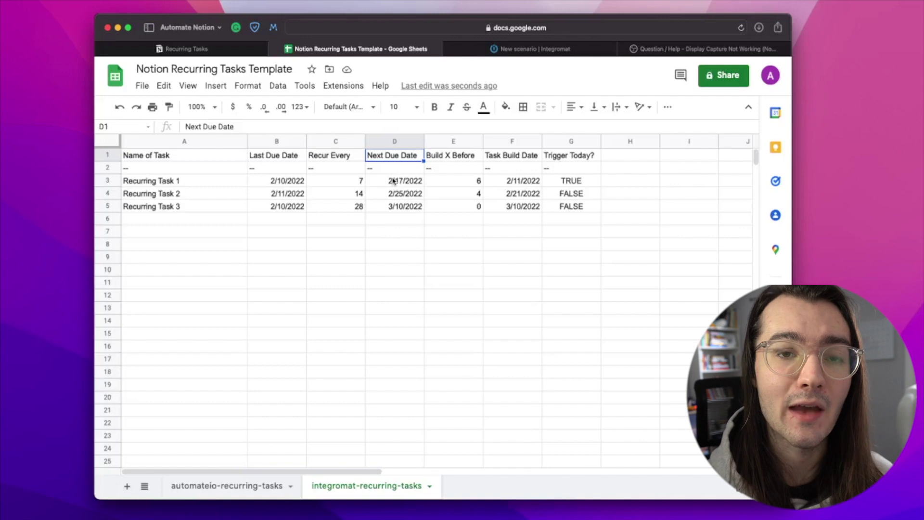
left_click(393, 181)
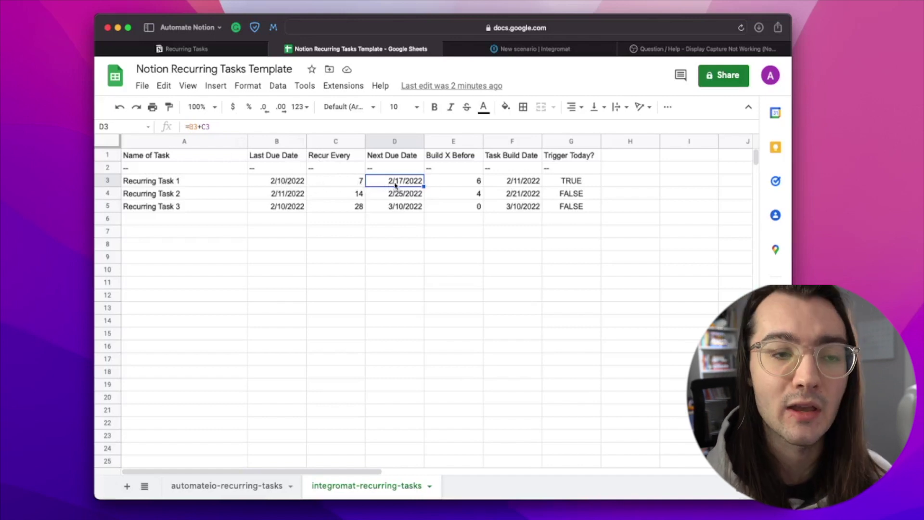
left_click(444, 178)
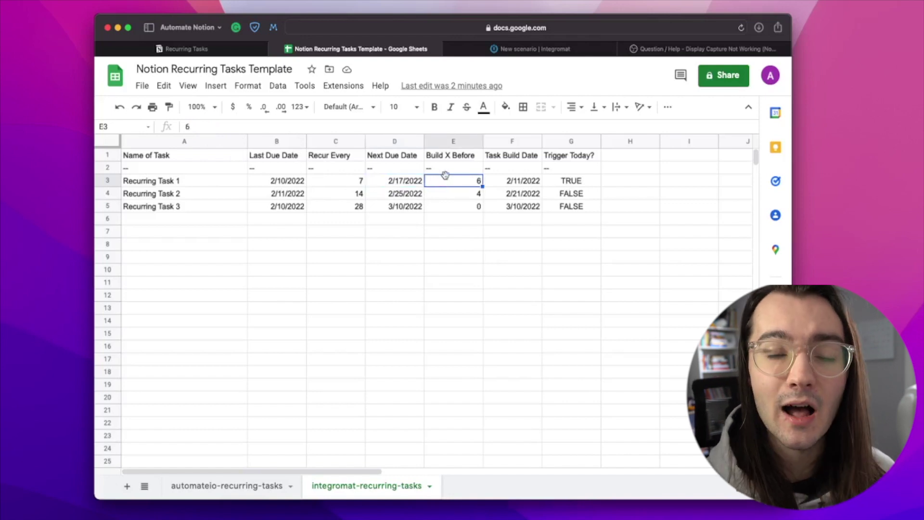
left_click(461, 208)
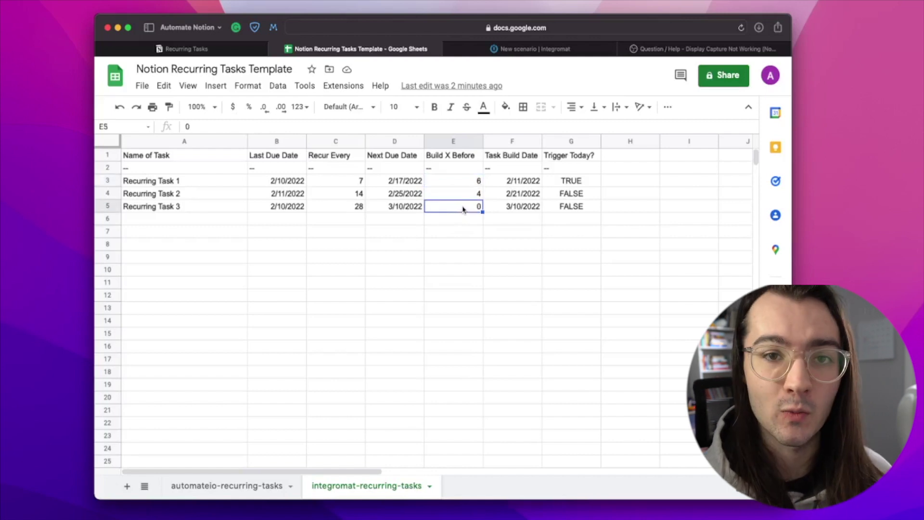
left_click(509, 180)
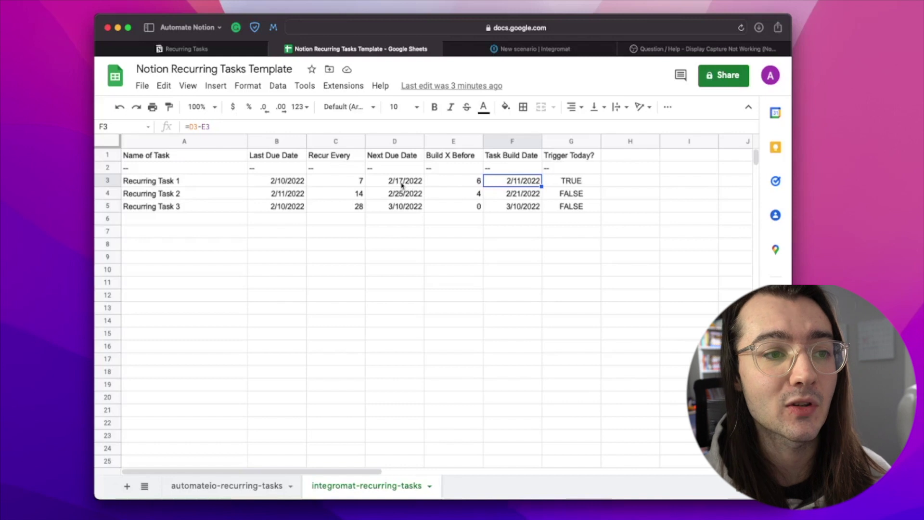
left_click(451, 183)
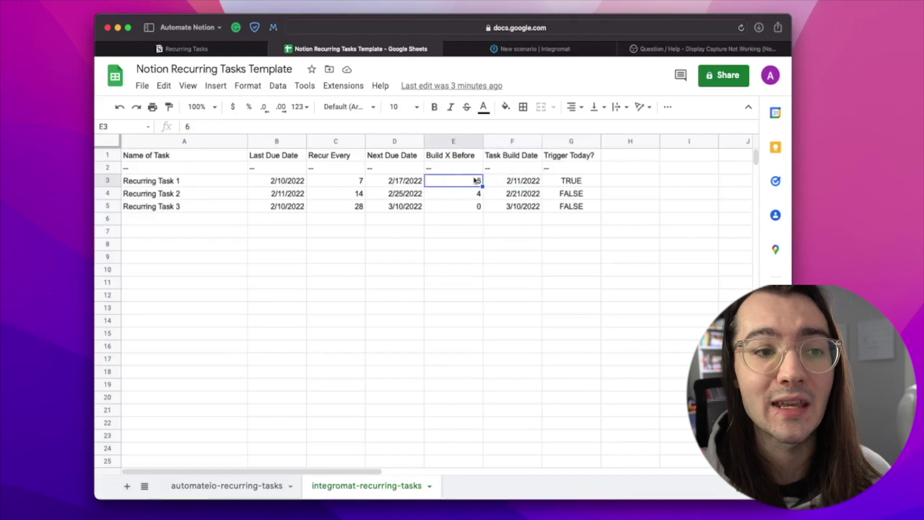
left_click(501, 183)
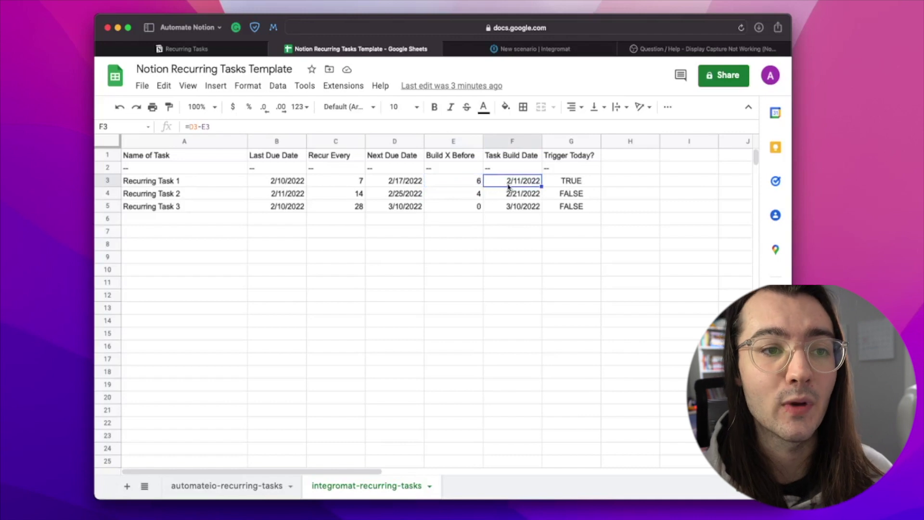
left_click(585, 180)
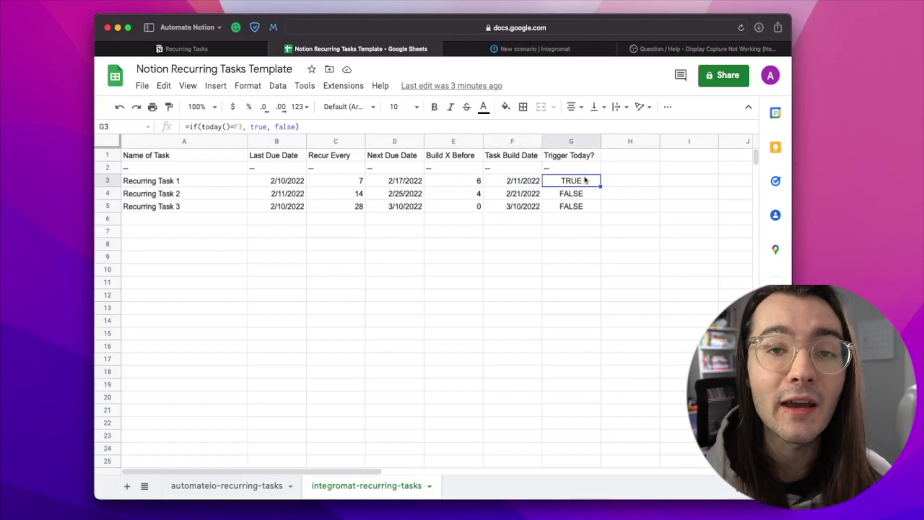
left_click(246, 492)
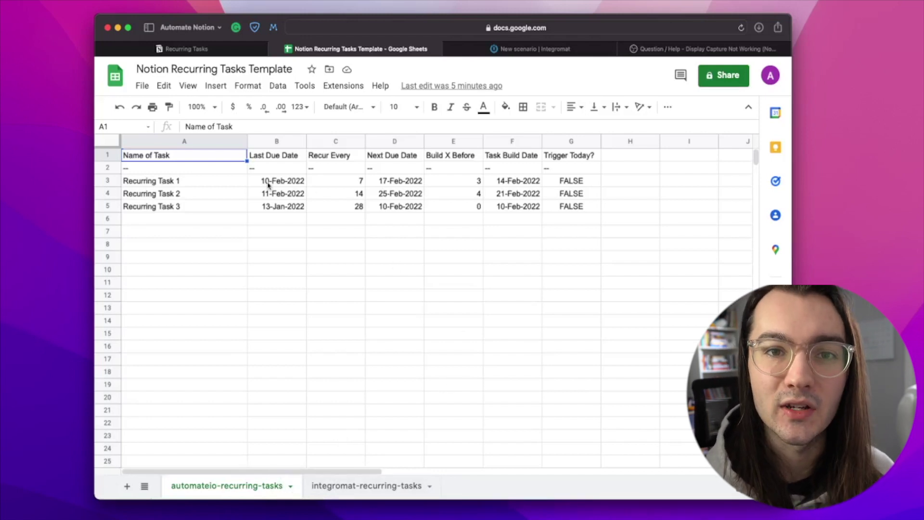
left_click(358, 496)
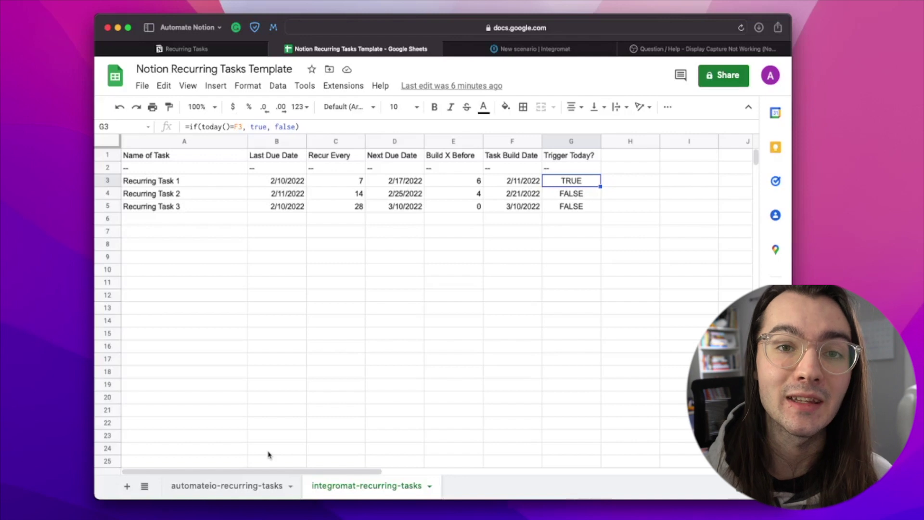
- Add Google Sheets Search Rows as the first module of the new Integromat scenario
key("ctrl+Tab")
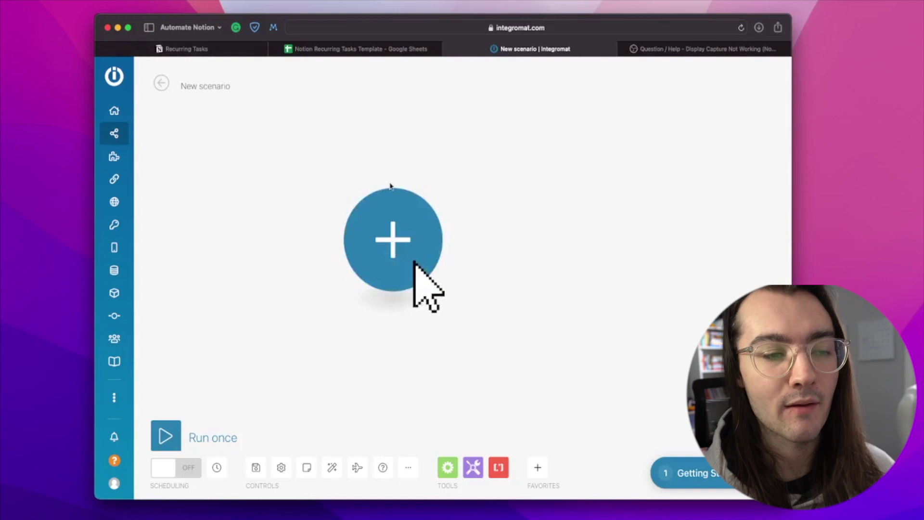
left_click(411, 226)
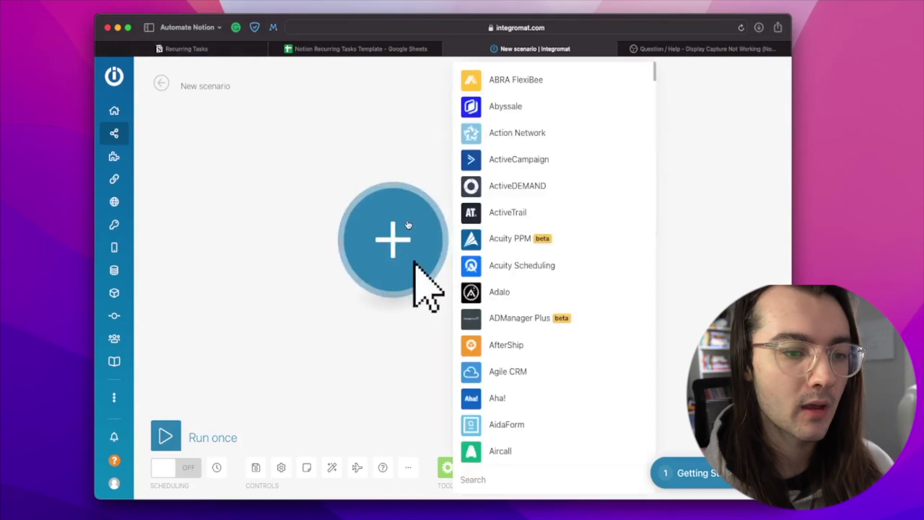
type("sheets")
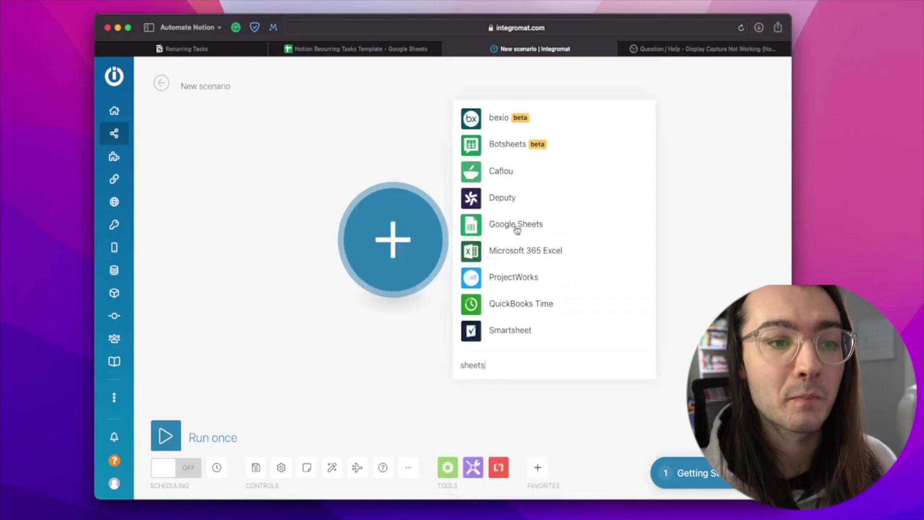
left_click(515, 225)
scroll(553, 270, "down", 3)
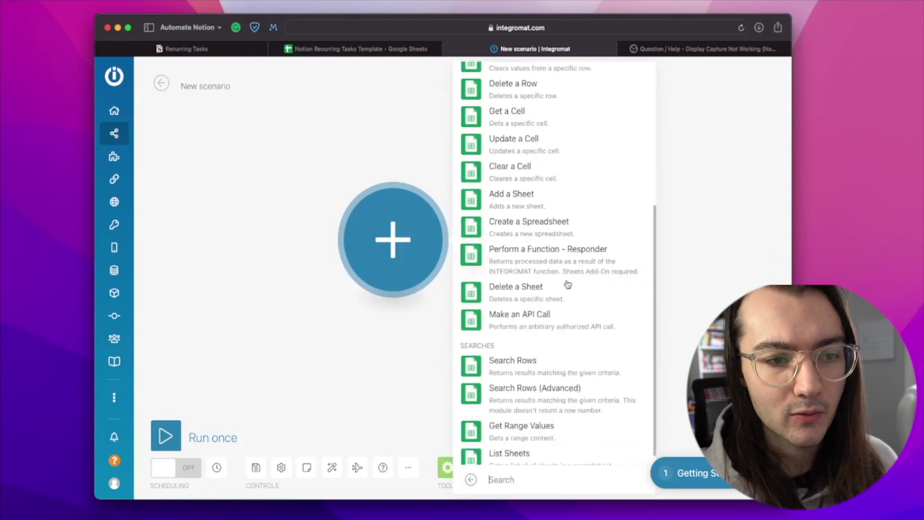
left_click(560, 373)
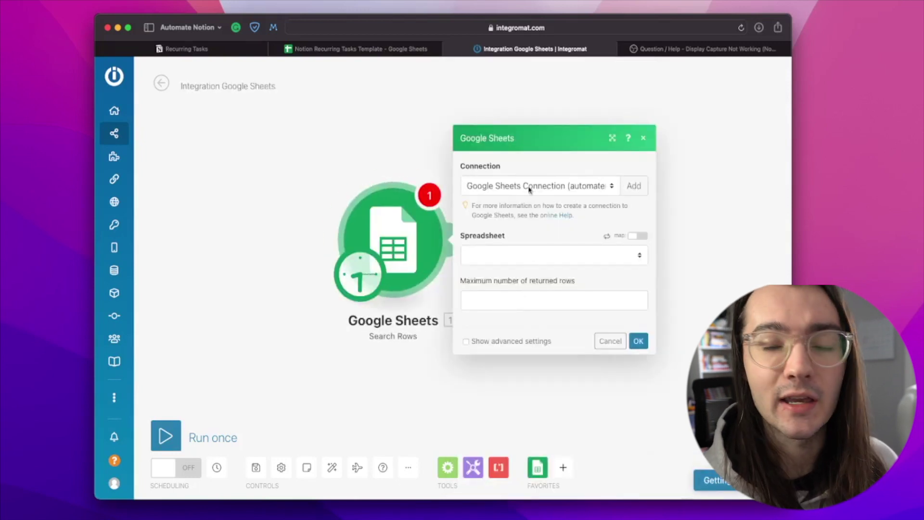
- Point Search Rows at the integromat-recurring-tasks sheet of the Notion Recurring Tasks Template spreadsheet
left_click(513, 260)
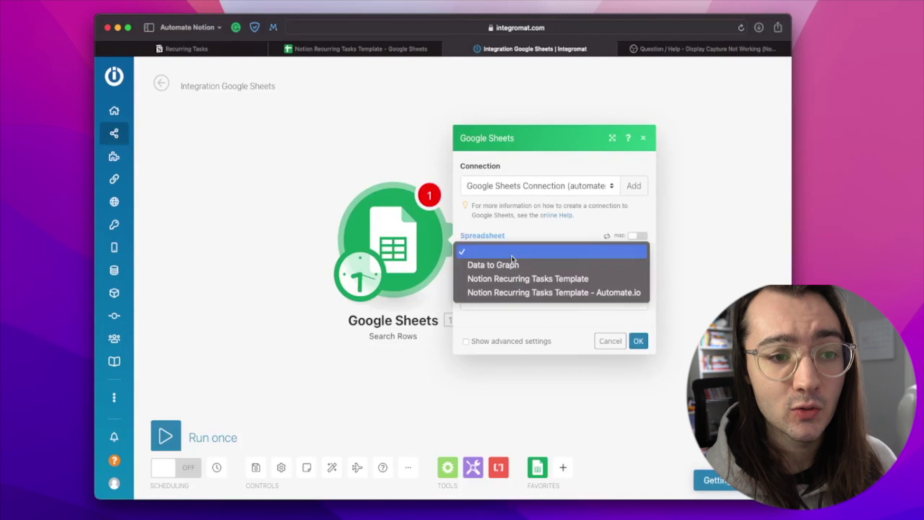
left_click(491, 282)
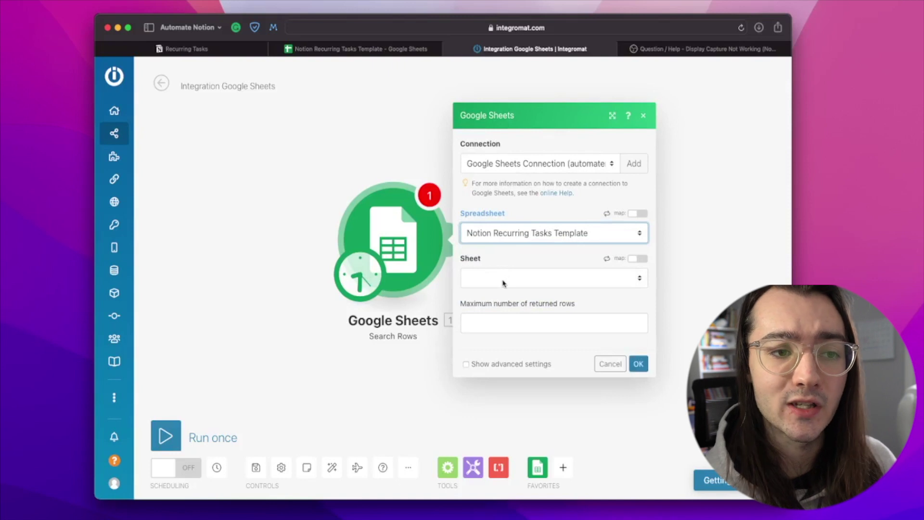
left_click(504, 282)
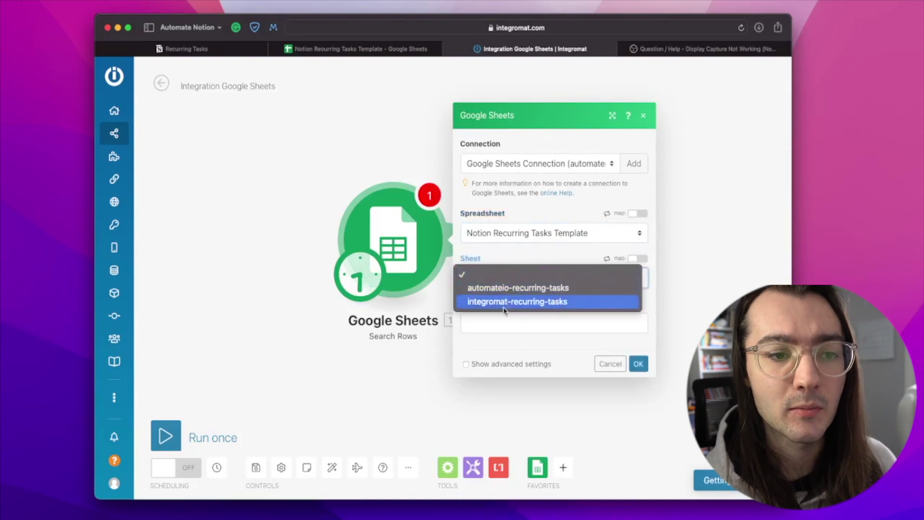
left_click(510, 307)
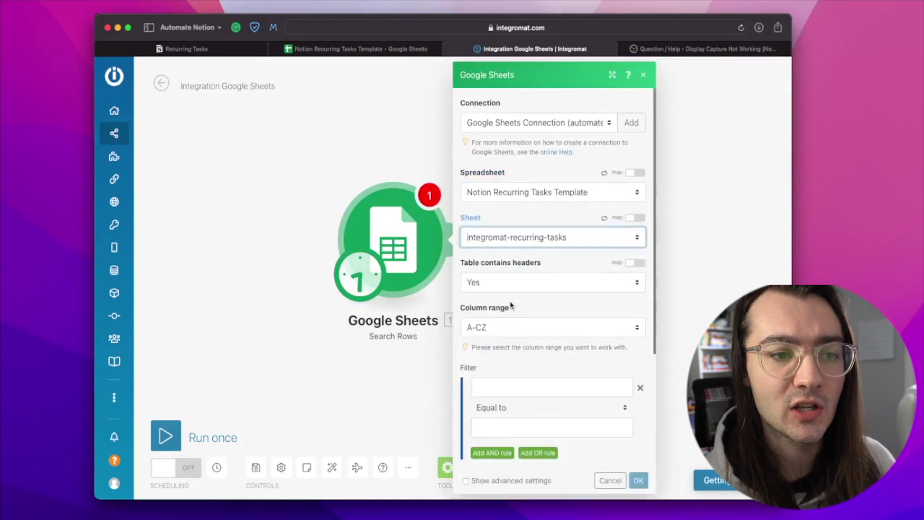
scroll(513, 225, "down", 2)
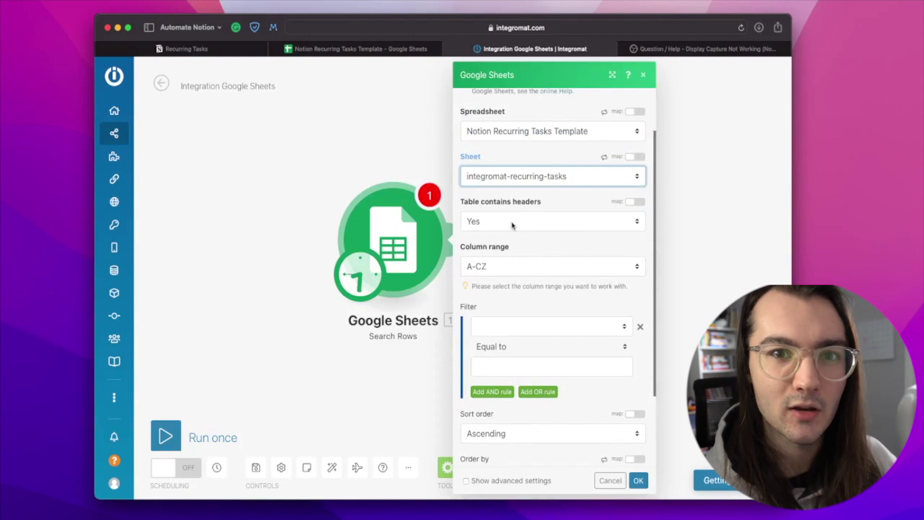
scroll(514, 225, "down", 2)
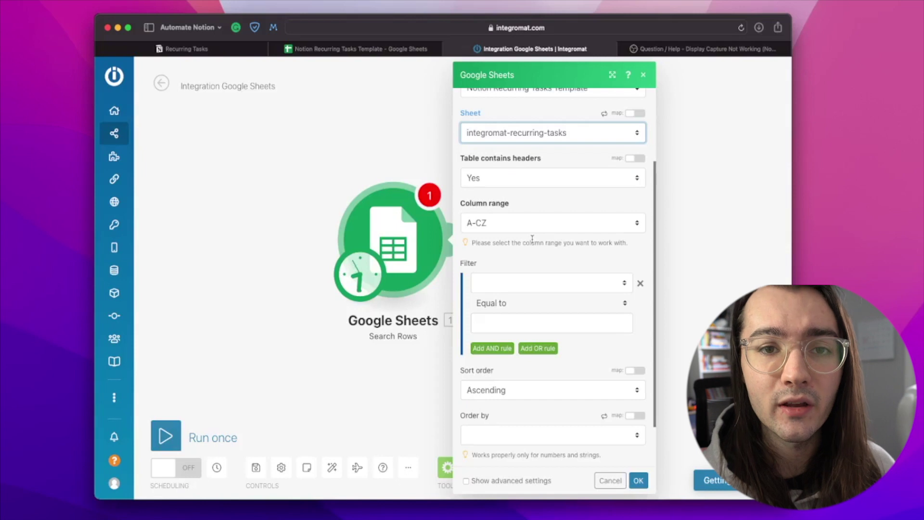
- Filter rows where Trigger Today? (G) equals TRUE and save the module
left_click(508, 283)
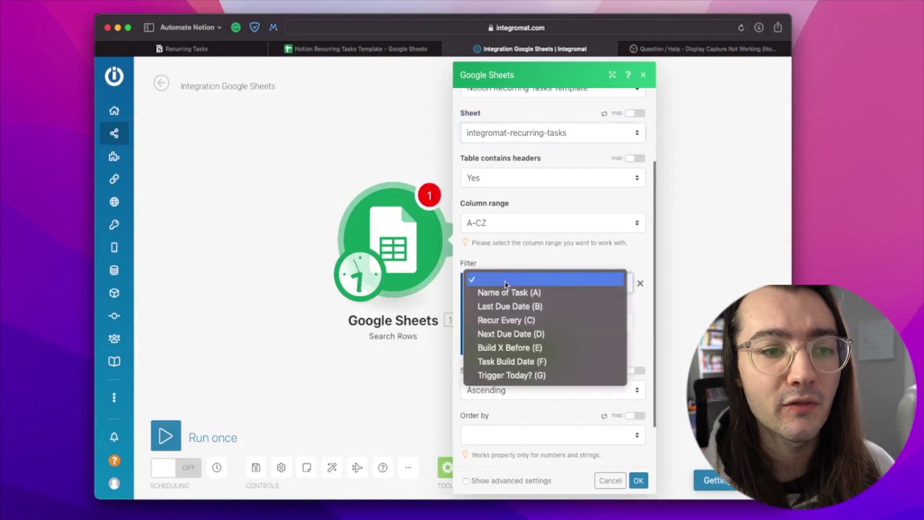
left_click(512, 376)
left_click(510, 324)
type("TRUE")
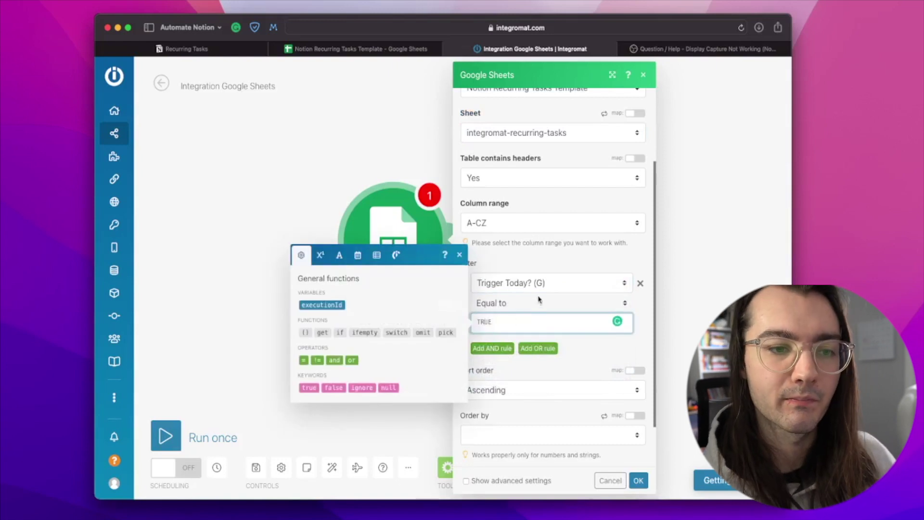
left_click(638, 481)
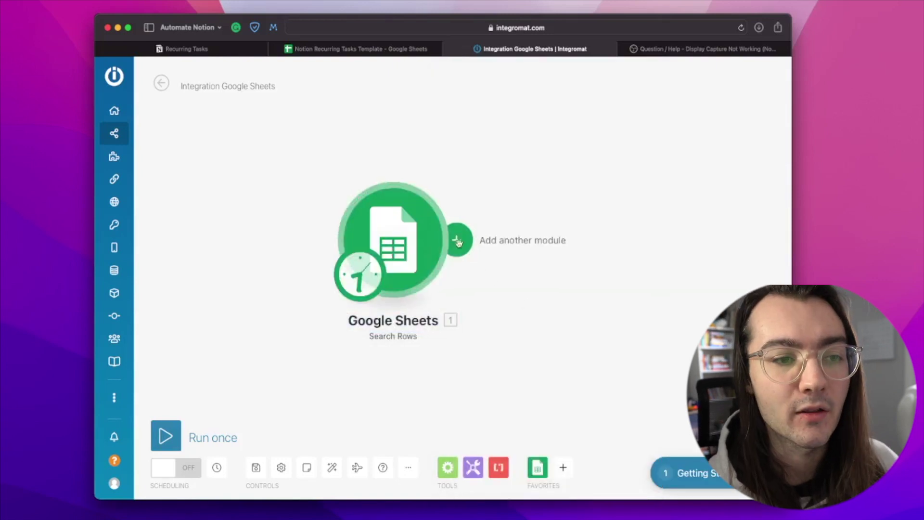
left_click(452, 240)
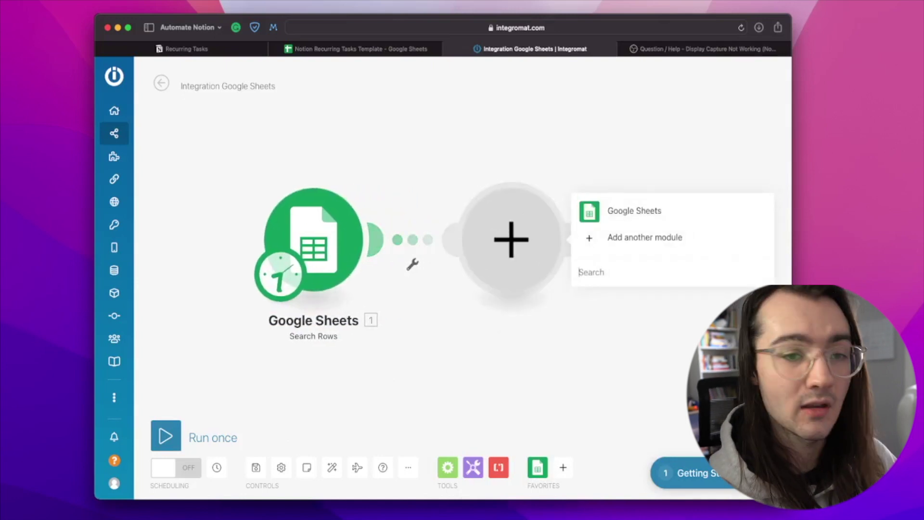
- Add a Notion Create a Database Item module after Search Rows
type("notion")
left_click(641, 129)
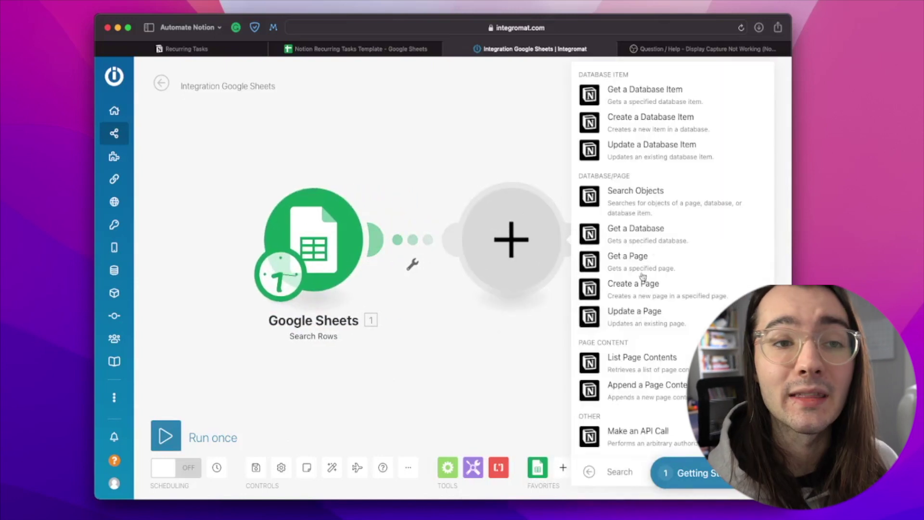
left_click(645, 124)
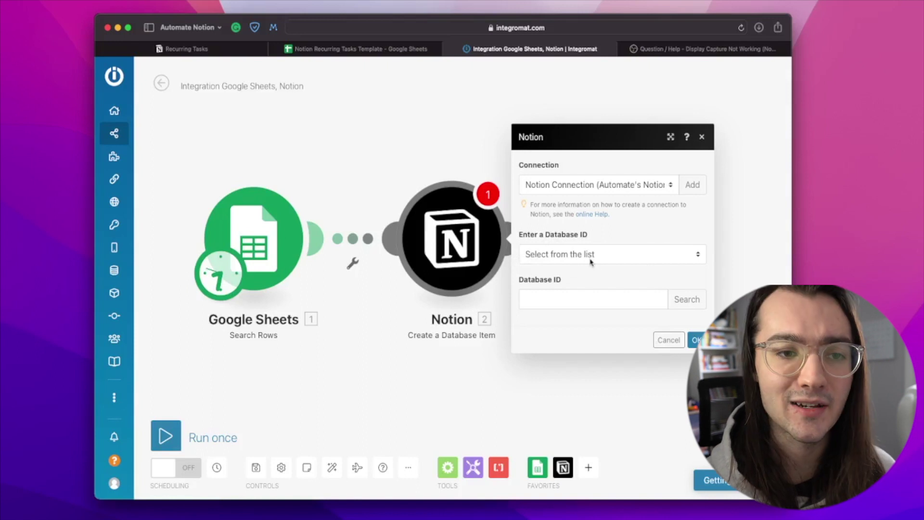
- Select the Notion database by searching for 'all task'
left_click(700, 304)
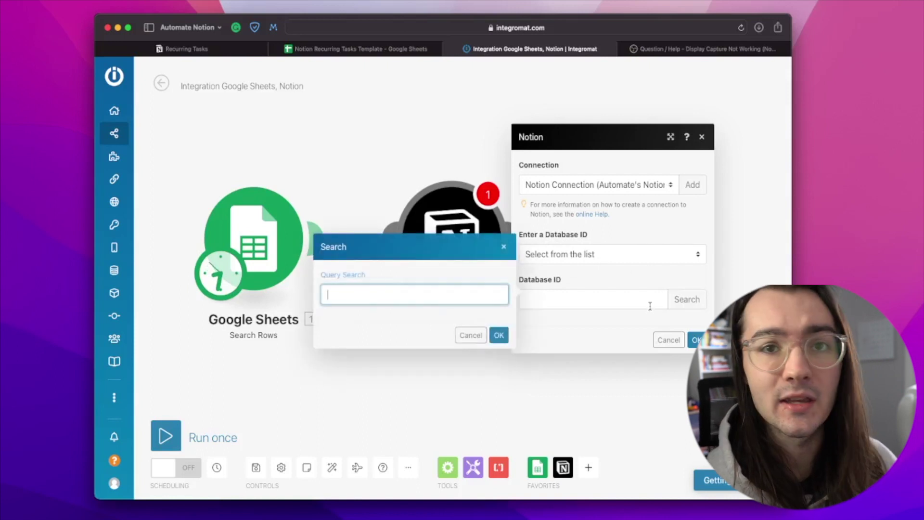
type("all tasks")
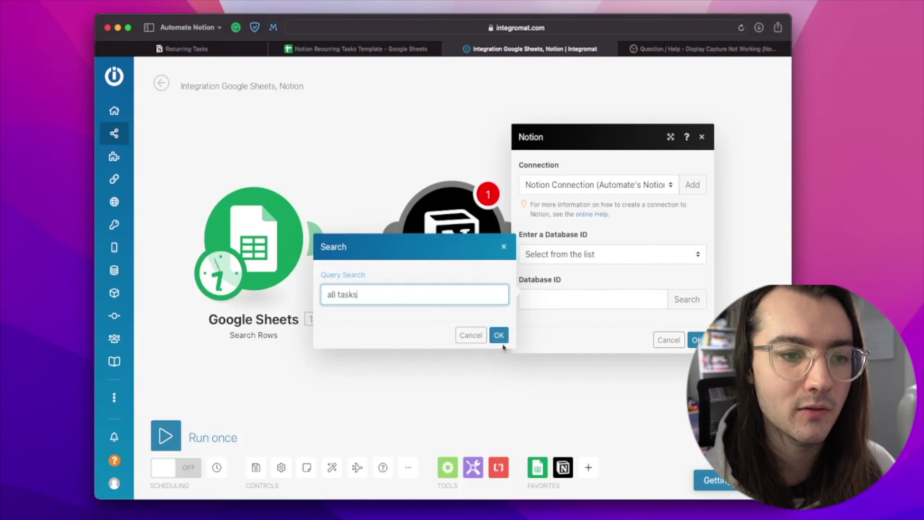
left_click(499, 335)
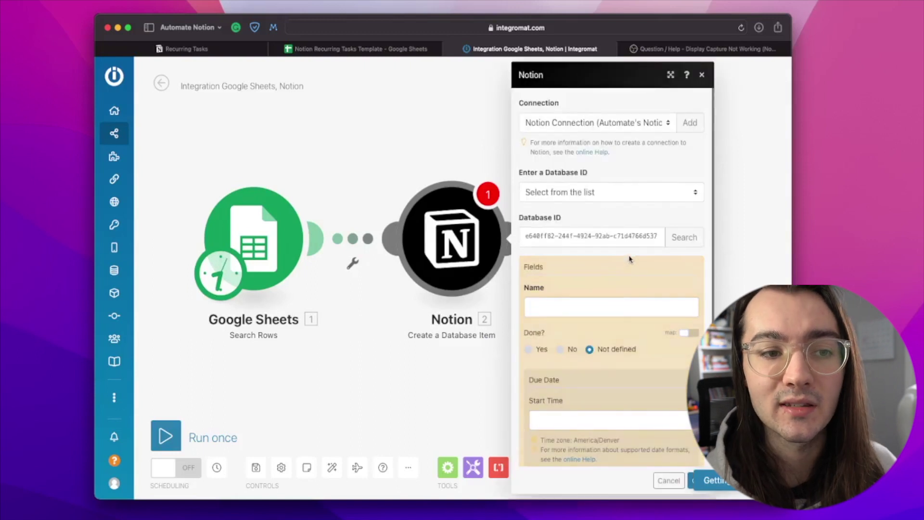
scroll(634, 297, "down", 3)
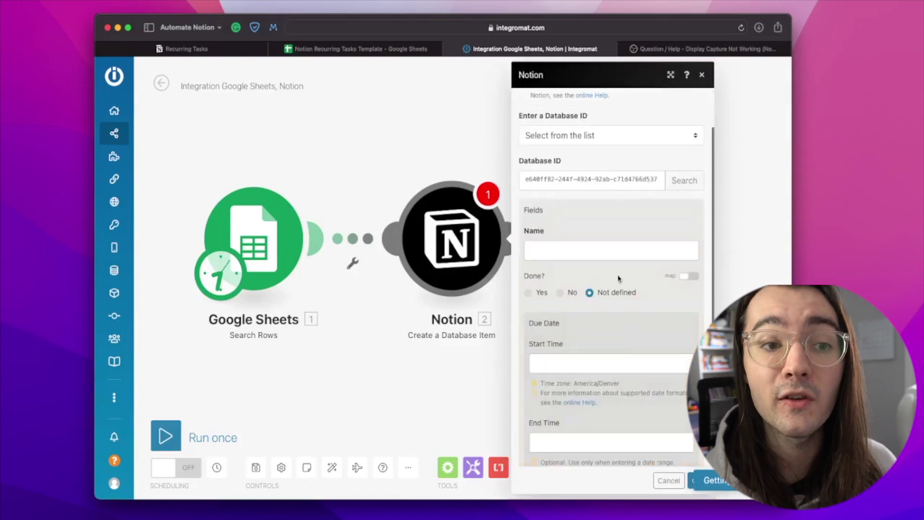
scroll(628, 256, "down", 1)
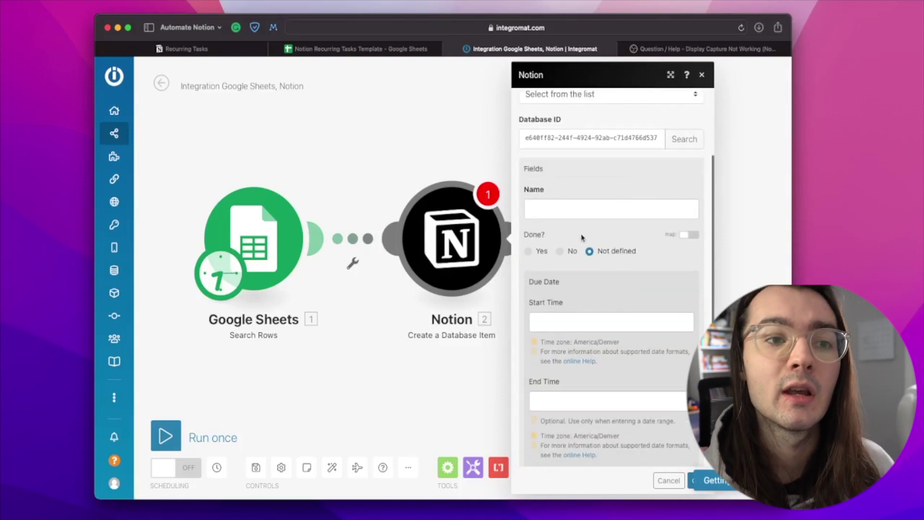
- Map Name of Task (A) to Name, set Done? to No, map Next Due Date (D) to Start Time, and save
left_click(577, 205)
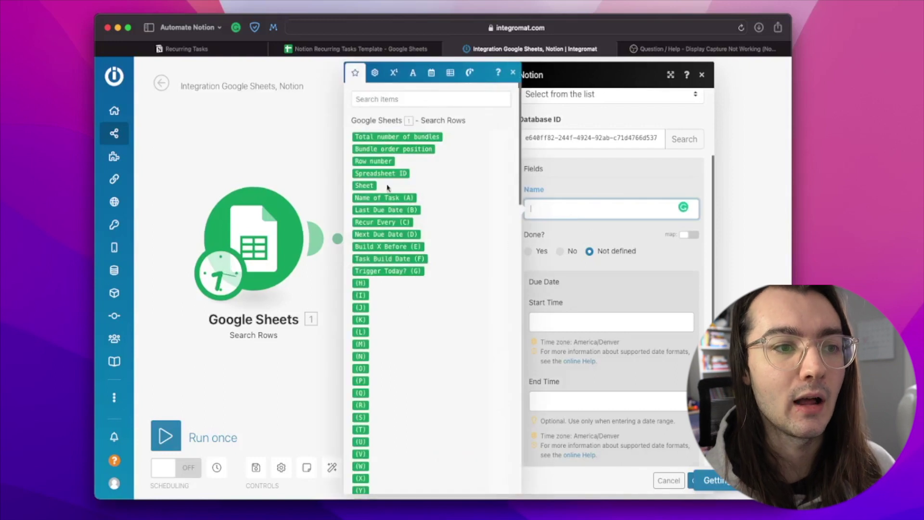
left_click(384, 197)
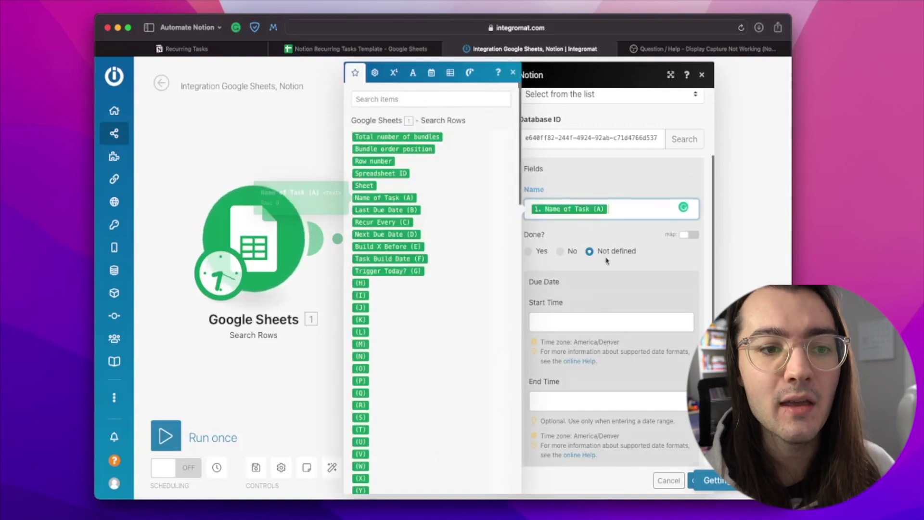
left_click(607, 261)
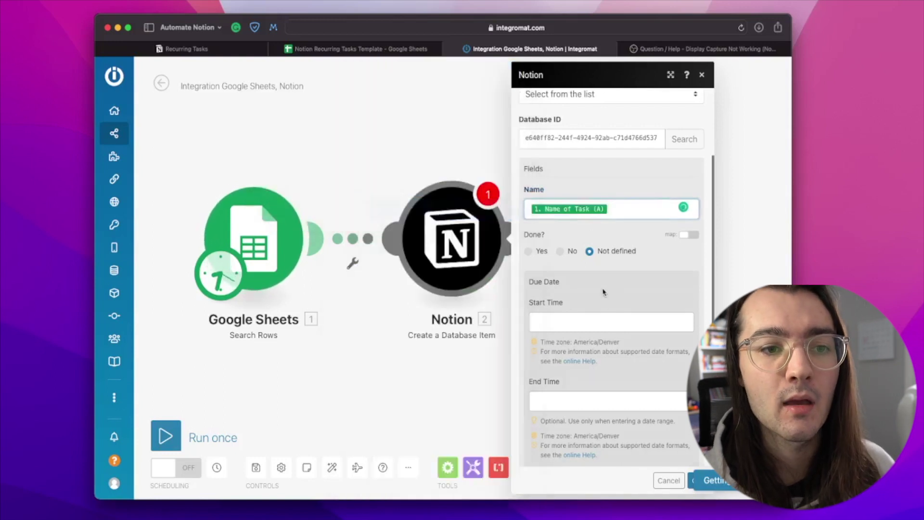
left_click(558, 252)
scroll(561, 260, "down", 2)
left_click(574, 281)
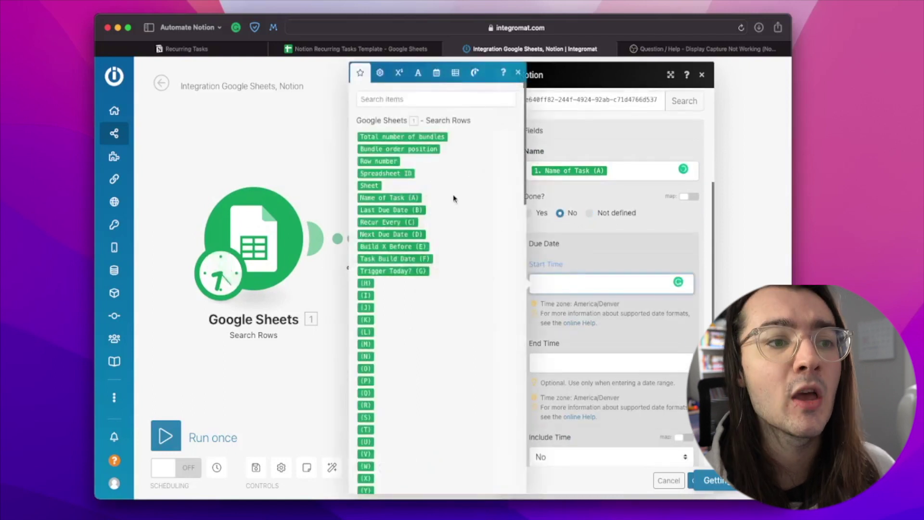
left_click(395, 234)
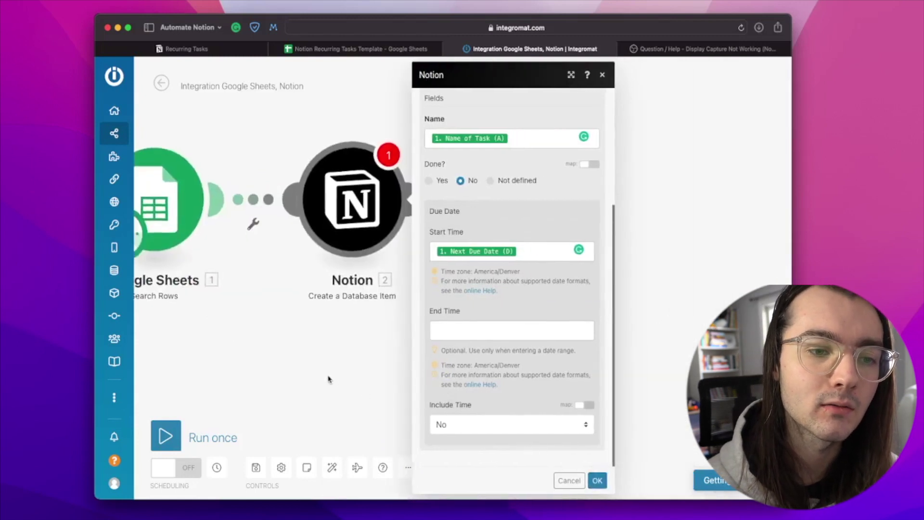
left_click(610, 480)
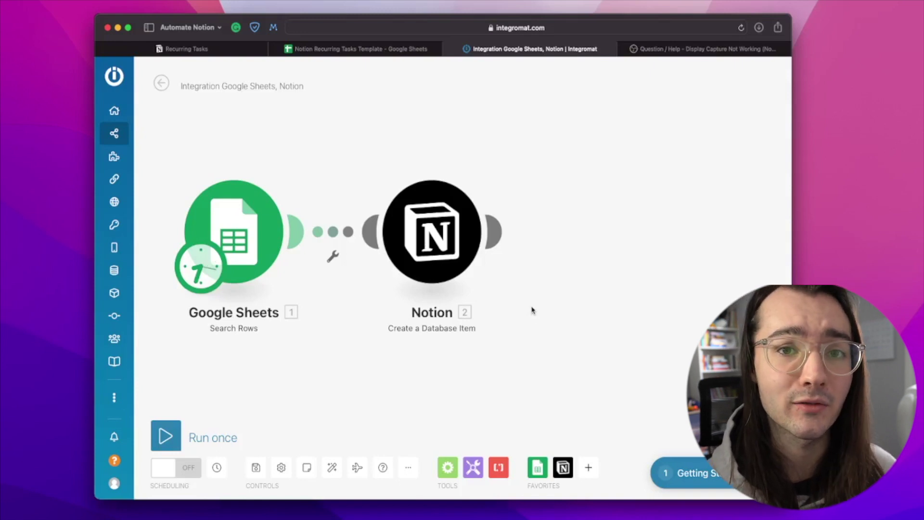
- Add a Google Sheets Update a Cell module after Notion, targeting the integromat-recurring-tasks sheet
left_click(503, 234)
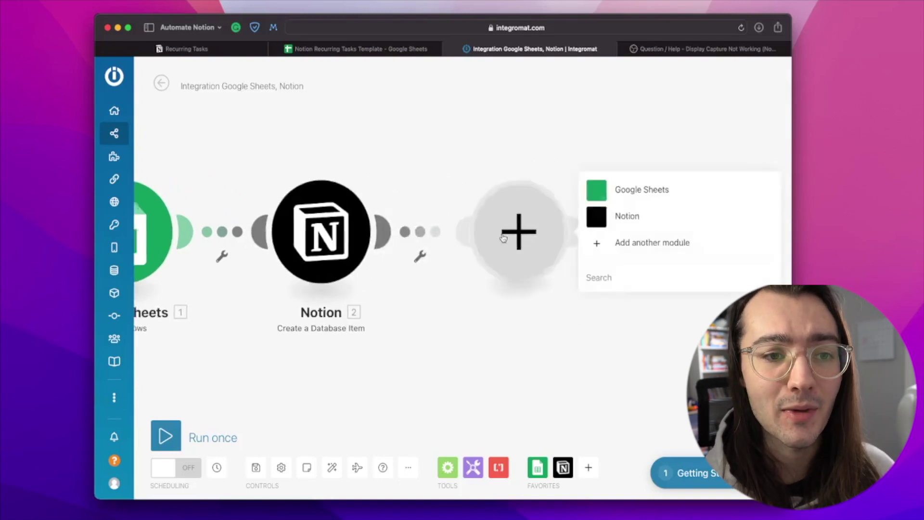
left_click(628, 192)
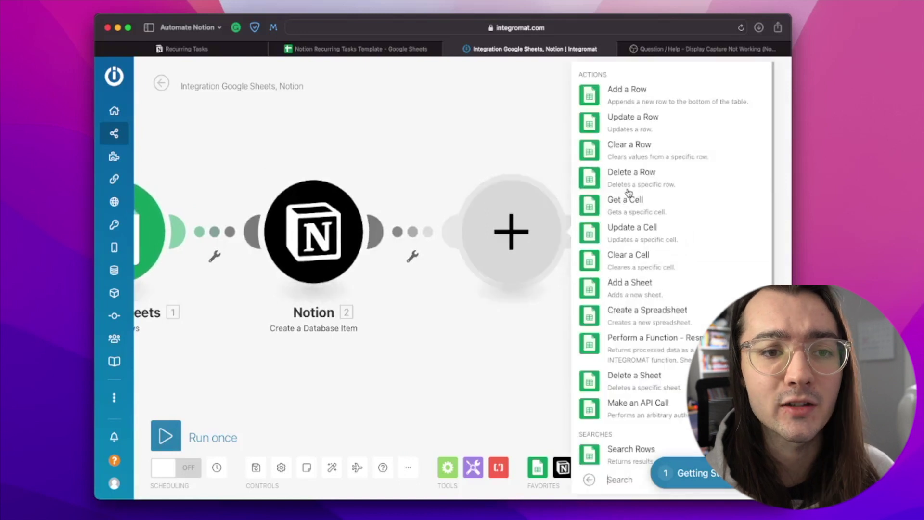
left_click(639, 233)
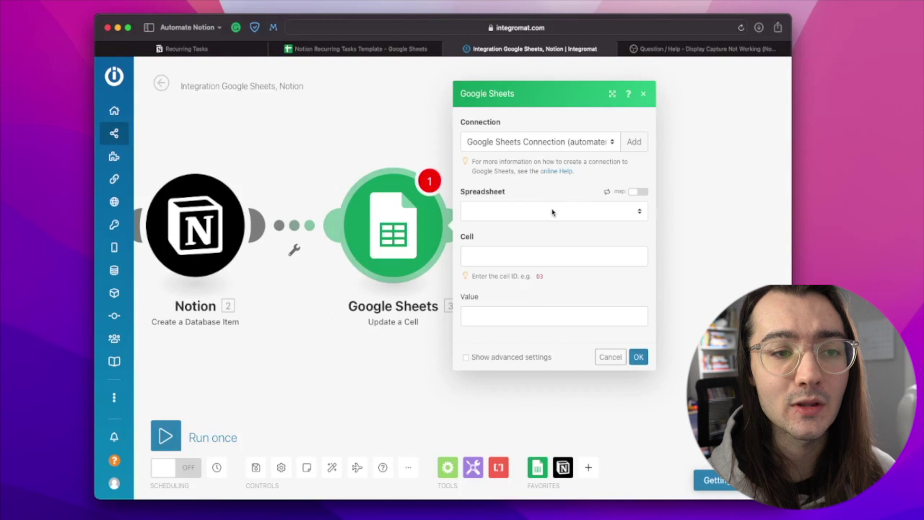
left_click(553, 211)
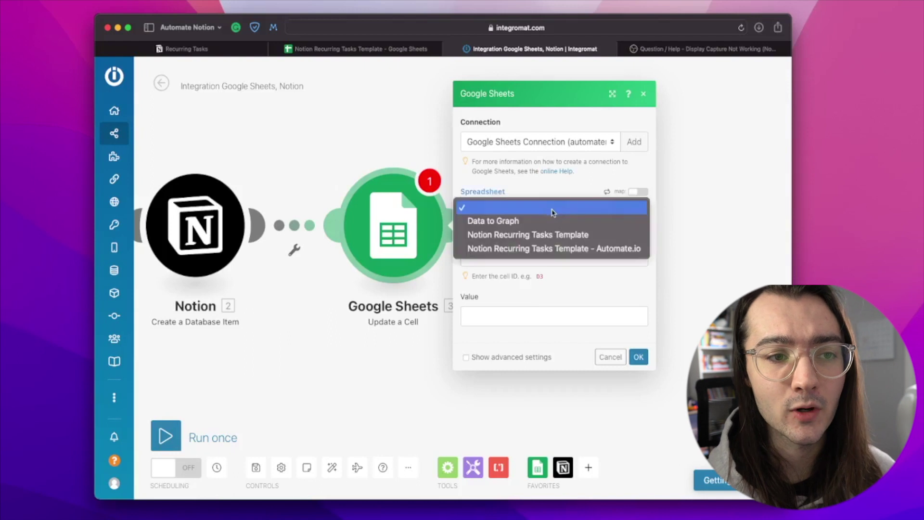
left_click(565, 236)
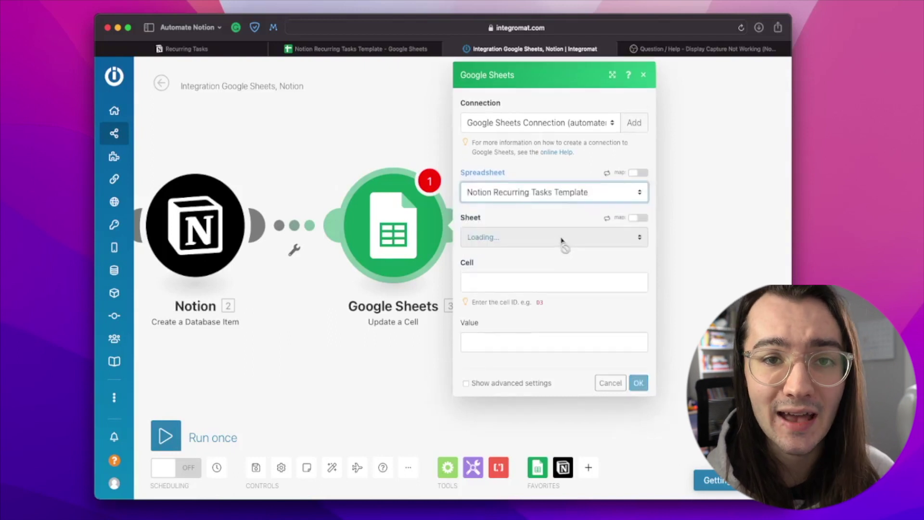
left_click(562, 239)
left_click(540, 260)
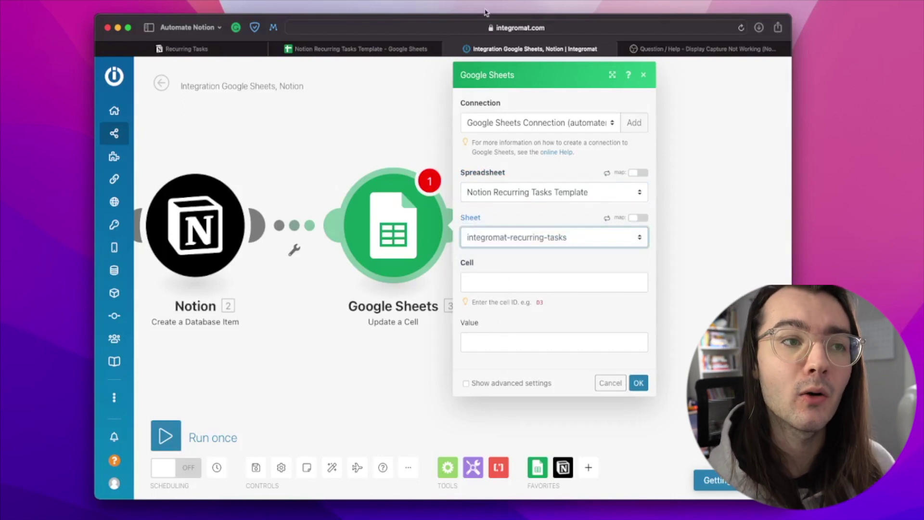
left_click(427, 48)
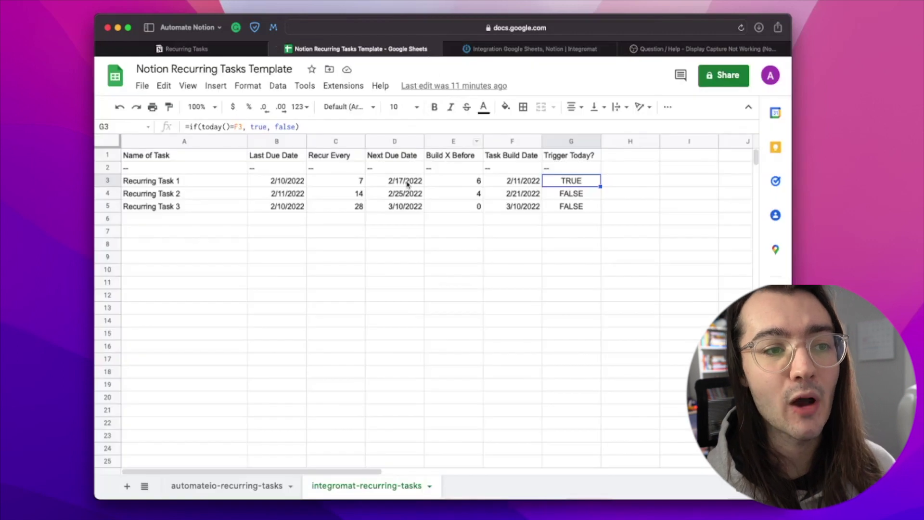
left_click_drag(270, 183, 270, 206)
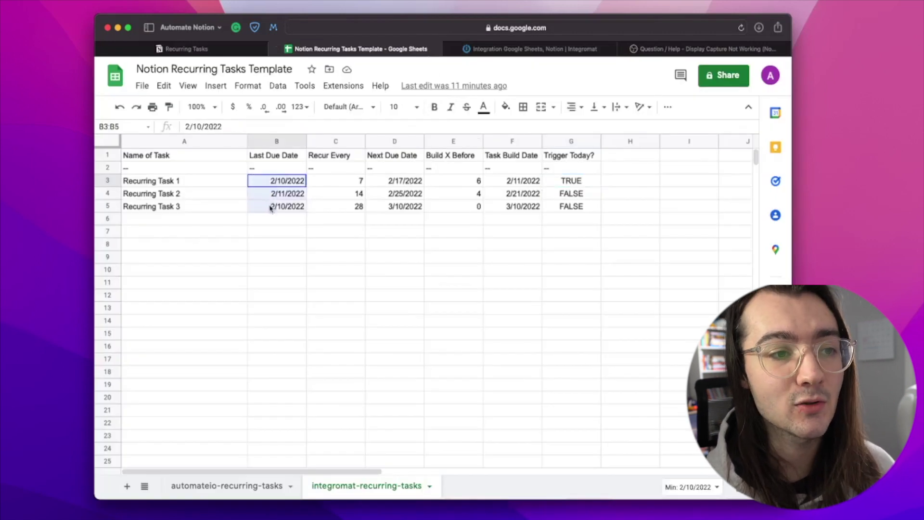
left_click_drag(414, 182, 408, 207)
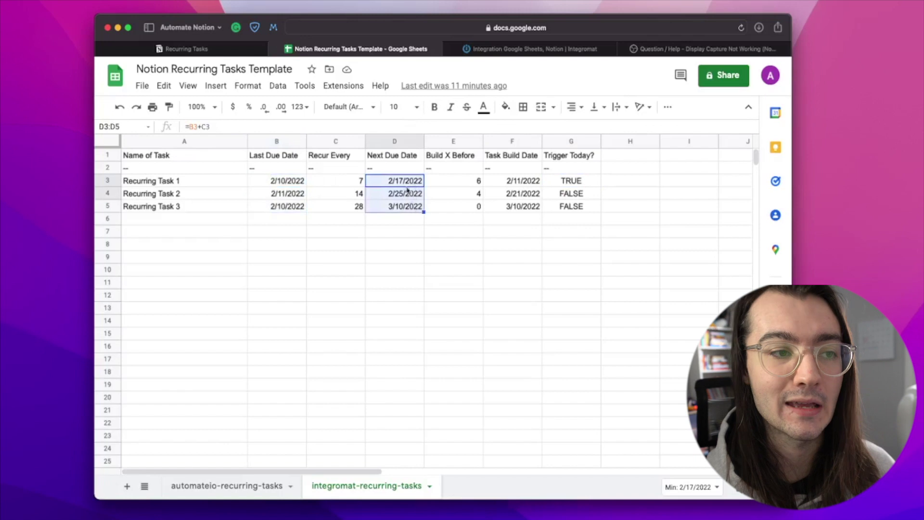
left_click(403, 183)
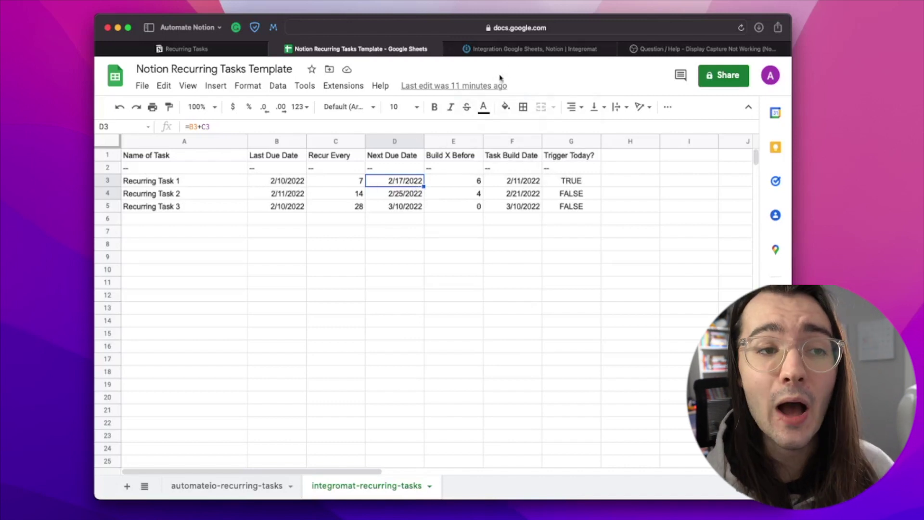
left_click(520, 49)
left_click(519, 280)
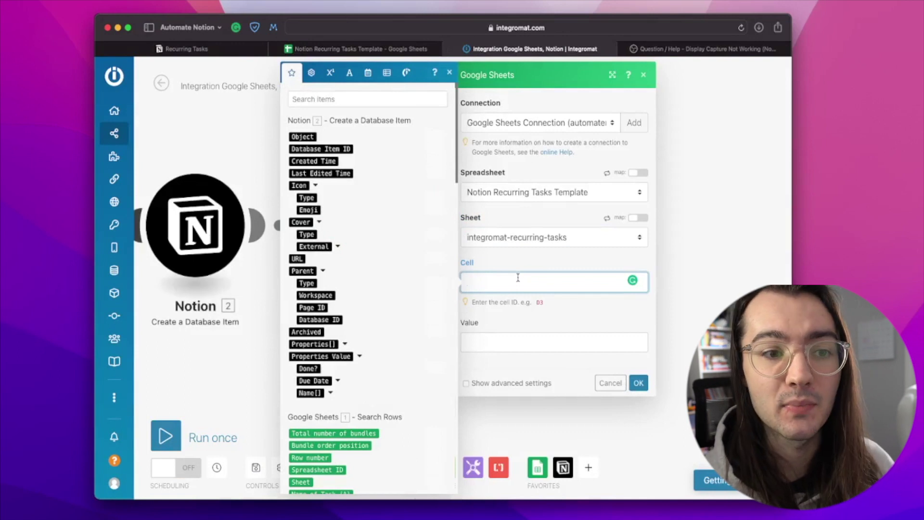
- Set the cell to column B plus the found row number, value to Next Due Date (D), and save
type("B")
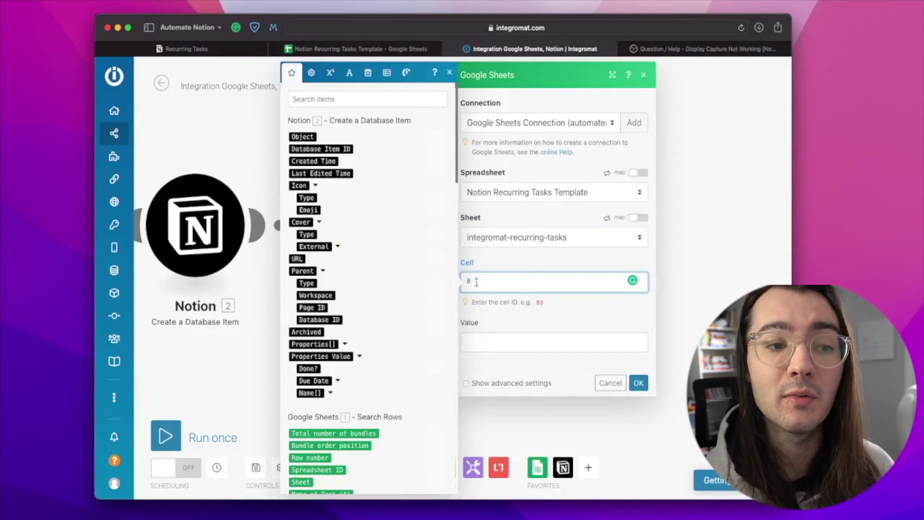
scroll(385, 347, "down", 5)
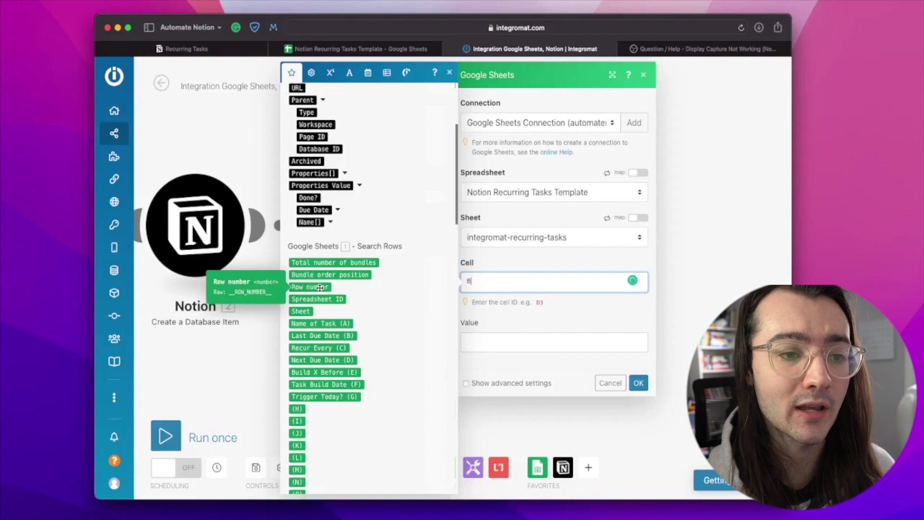
left_click(320, 288)
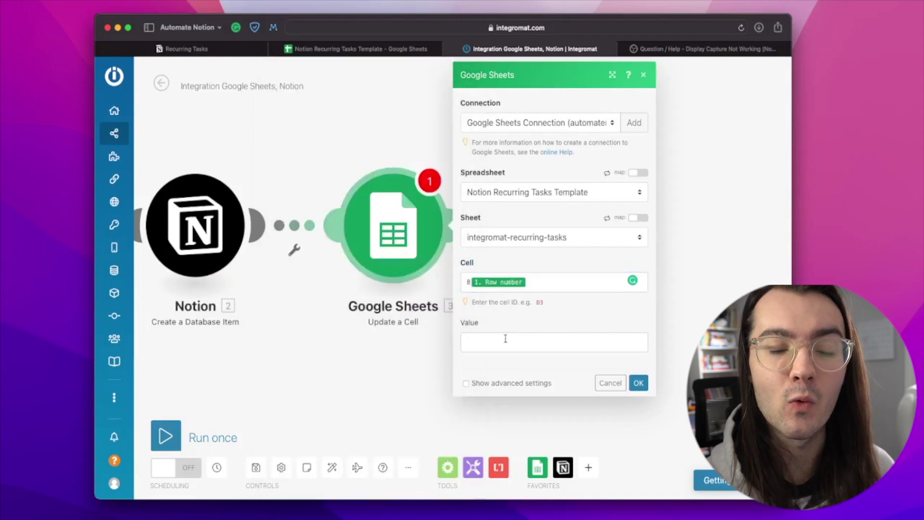
left_click(504, 340)
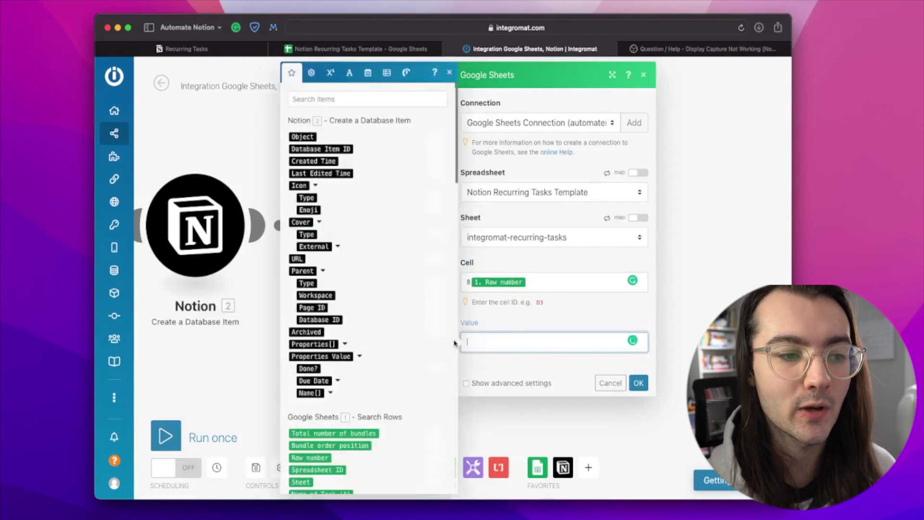
scroll(385, 337, "down", 5)
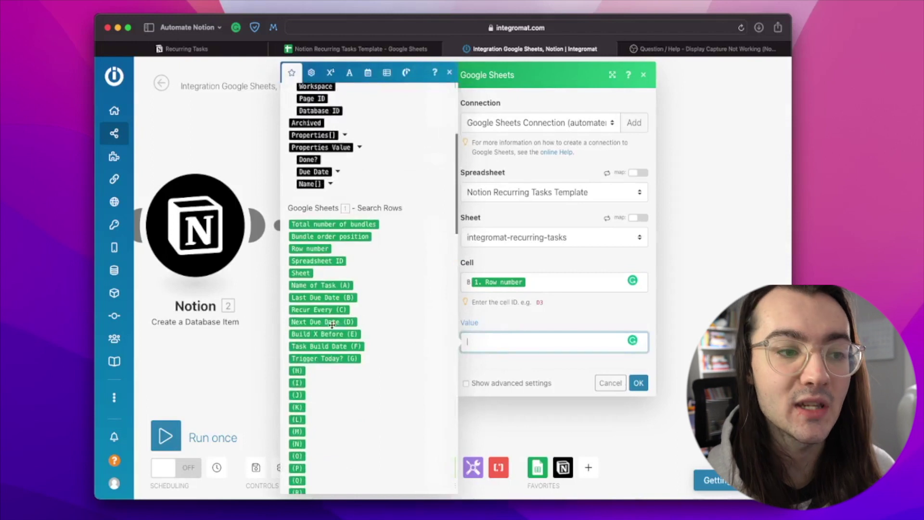
left_click(320, 322)
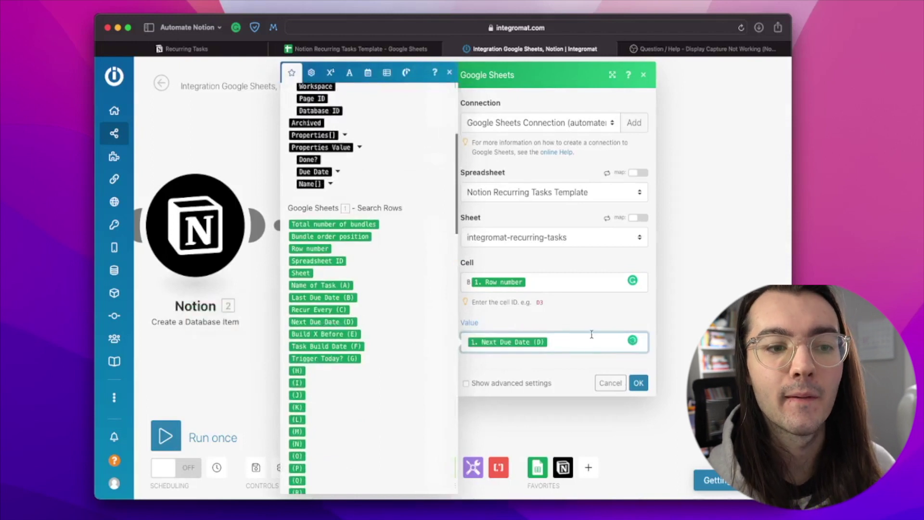
left_click(638, 383)
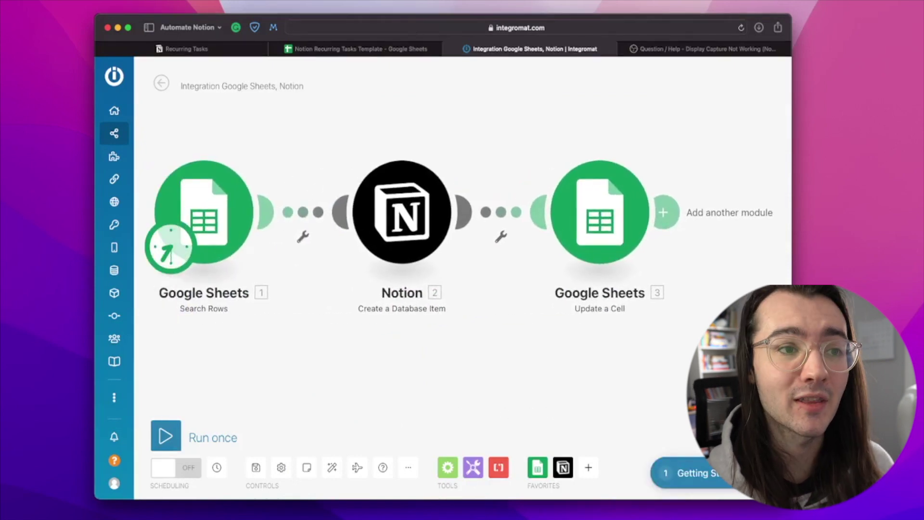
- Review the spreadsheet and Notion database, then run the scenario once and return to the sheet
left_click(362, 50)
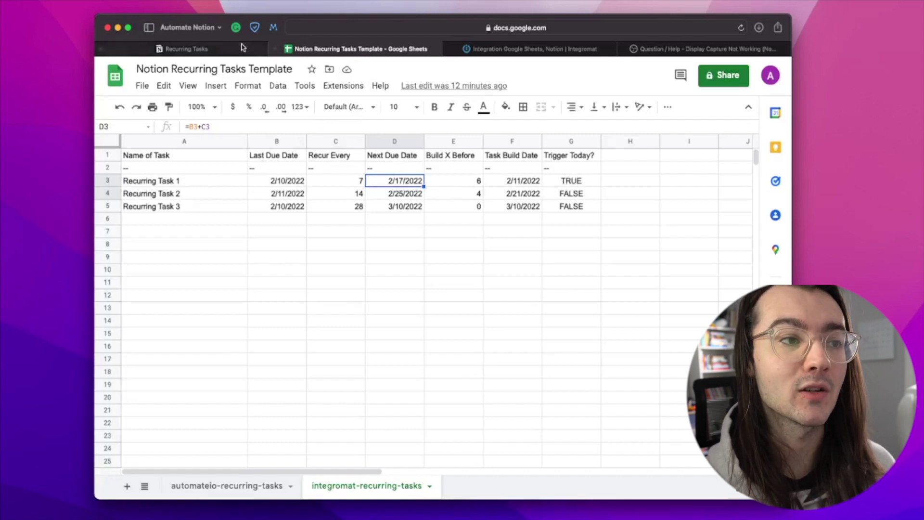
left_click(227, 49)
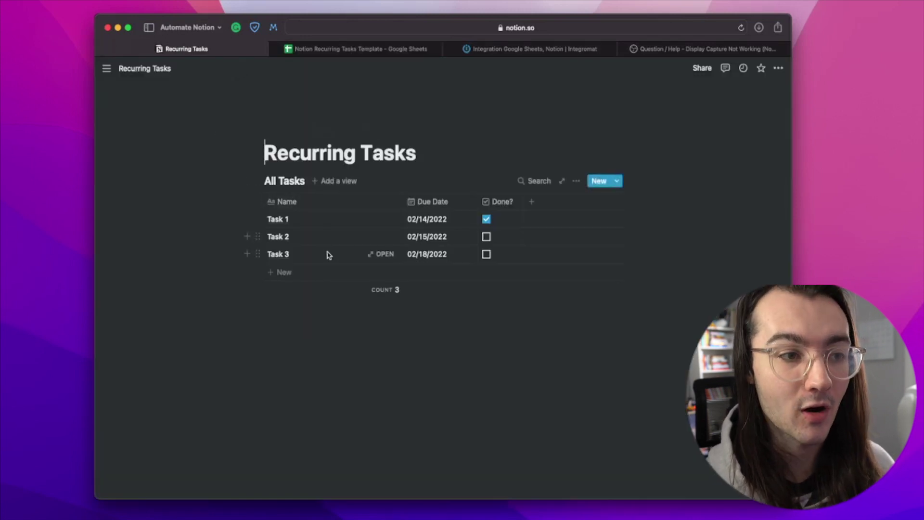
left_click(356, 50)
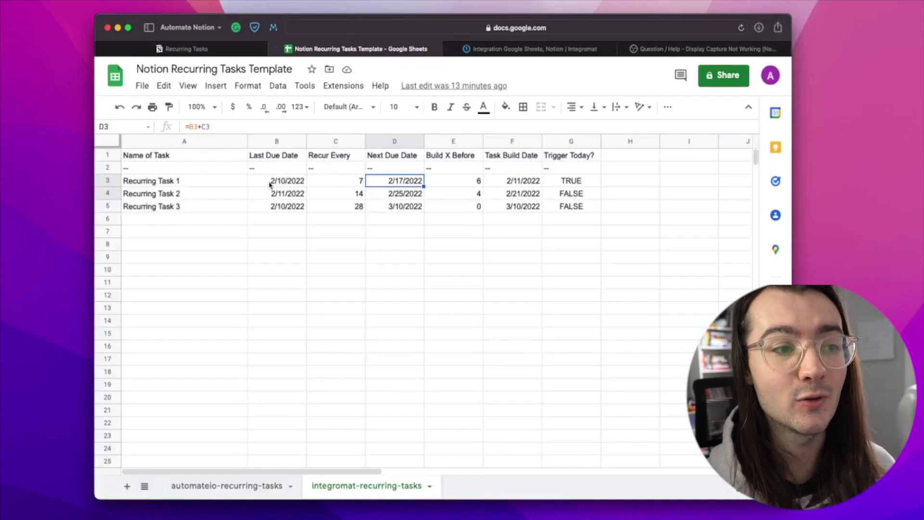
left_click(534, 49)
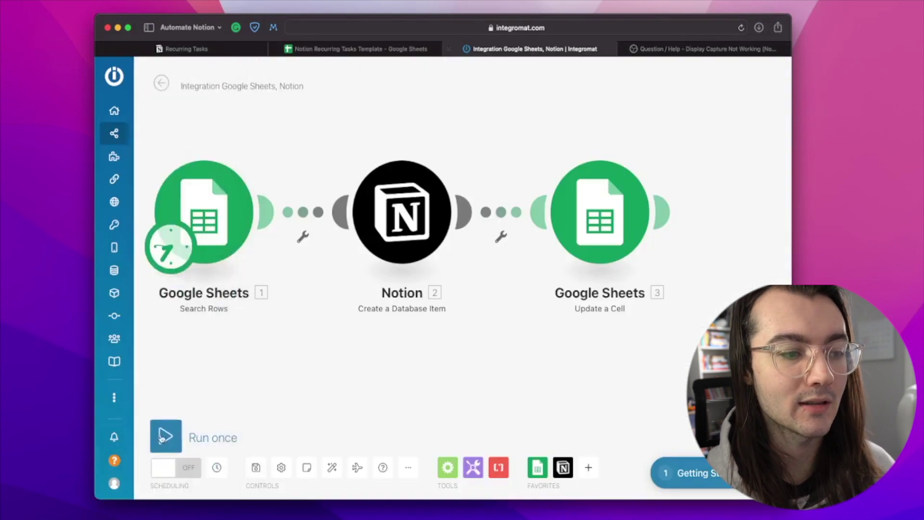
left_click(162, 435)
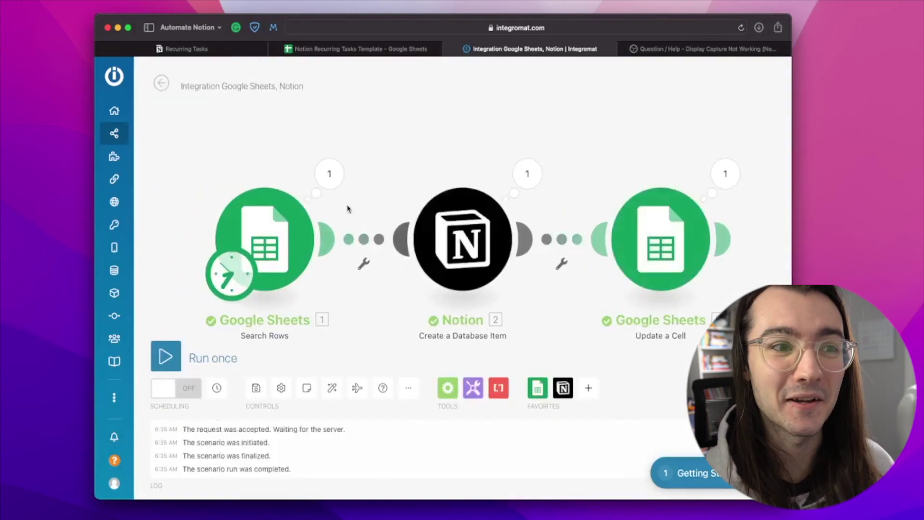
left_click(325, 50)
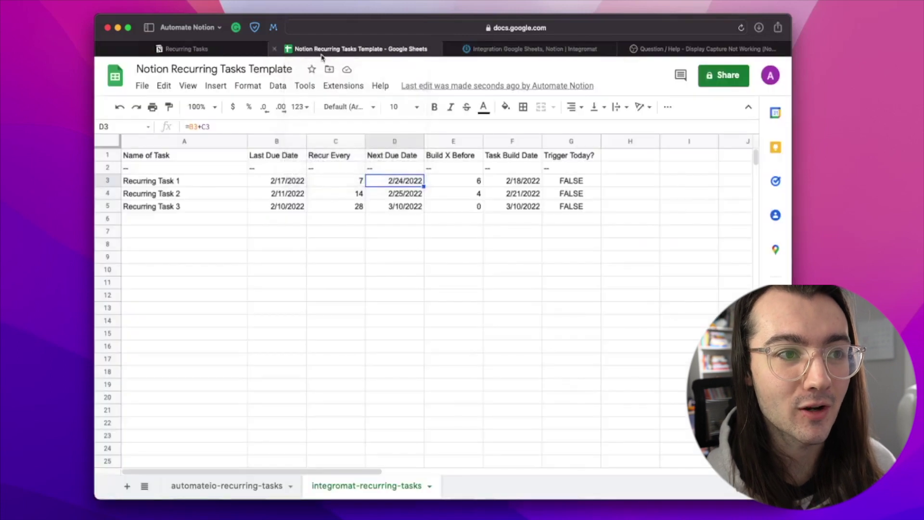
- Verify B3 reads 2/17/2022 and D3 reads 2/24/2022, then view the new Notion task
left_click(273, 184)
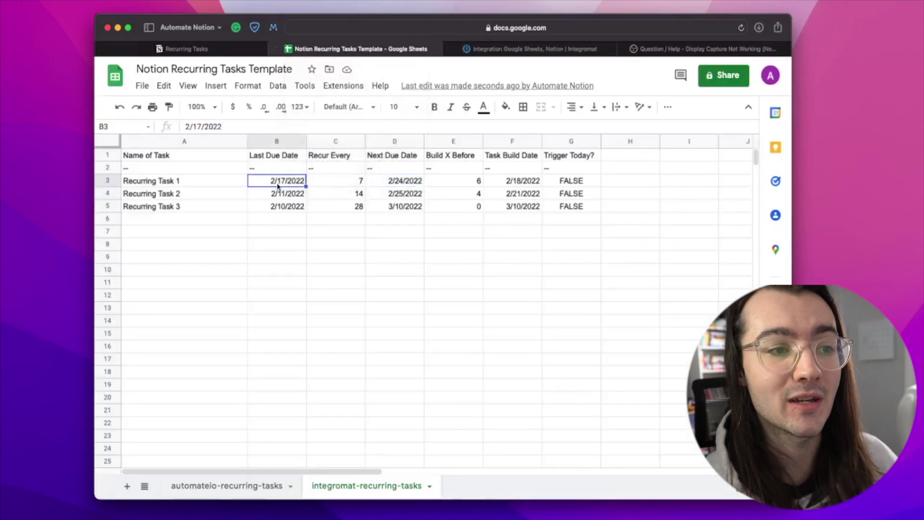
left_click(398, 184)
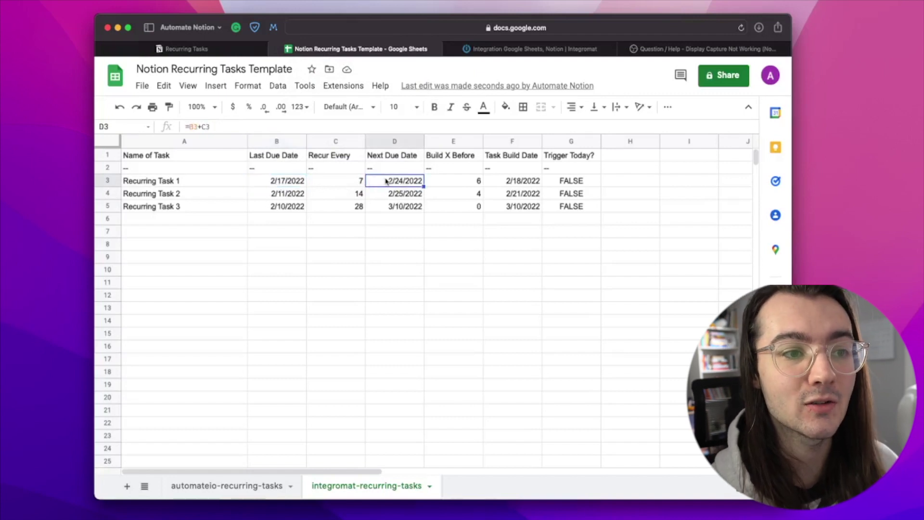
left_click(236, 50)
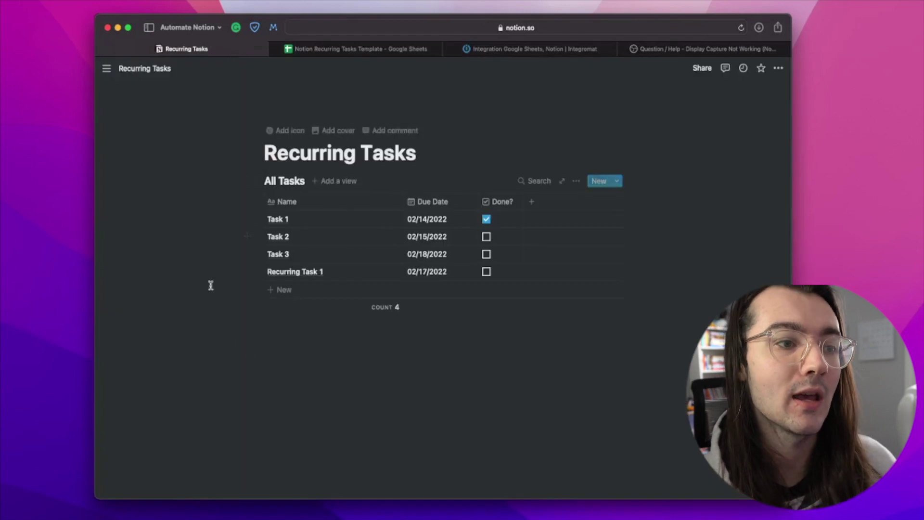